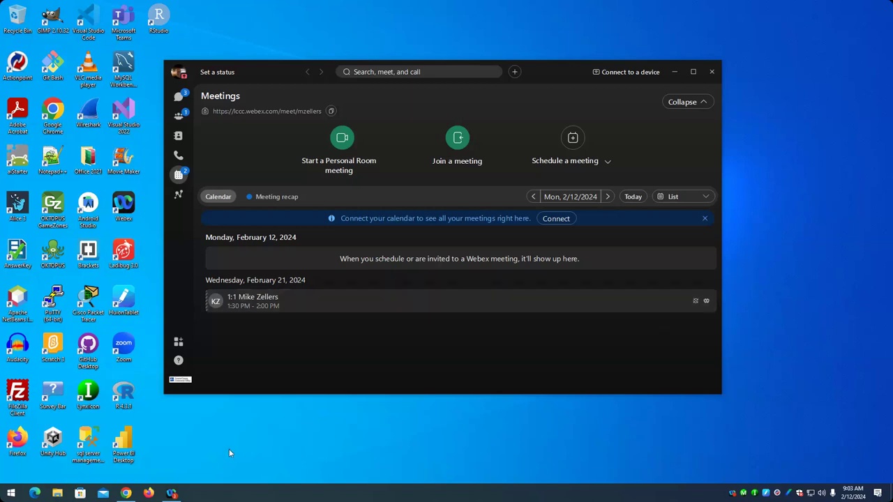
Switch to Chrome, restore its maximized window to a smaller size and widen it.
click(126, 493)
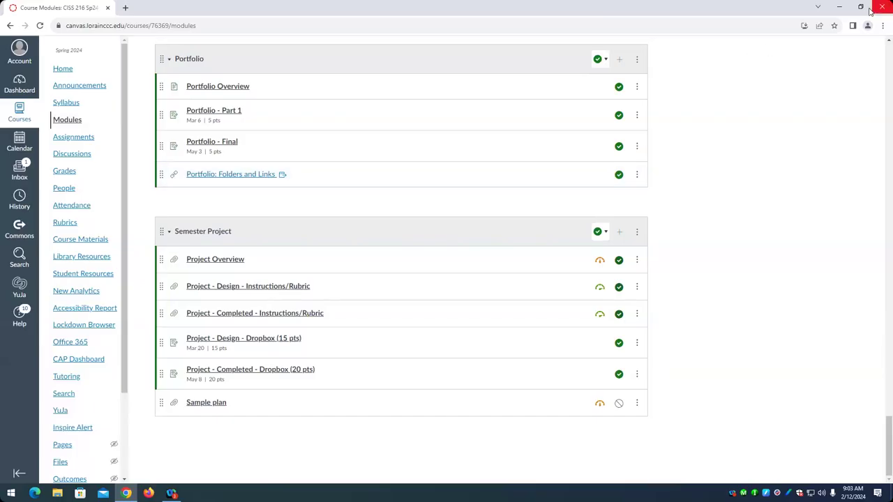
click(855, 7)
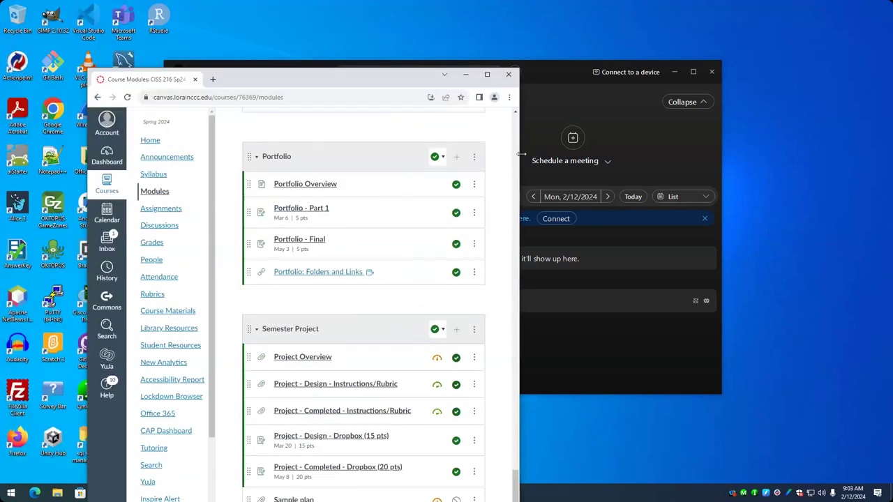
drag(521, 154, 694, 154)
Open a new browser tab and dismiss the Customize Chrome prompt.
click(213, 79)
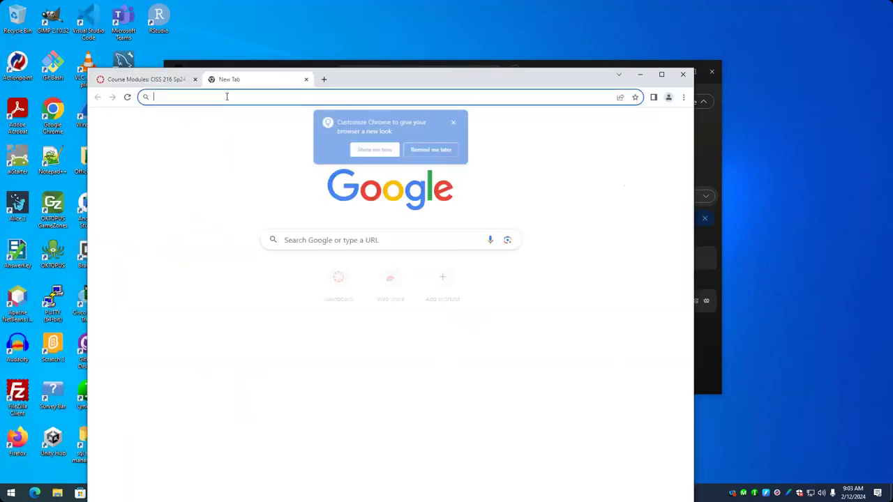
click(227, 96)
click(493, 203)
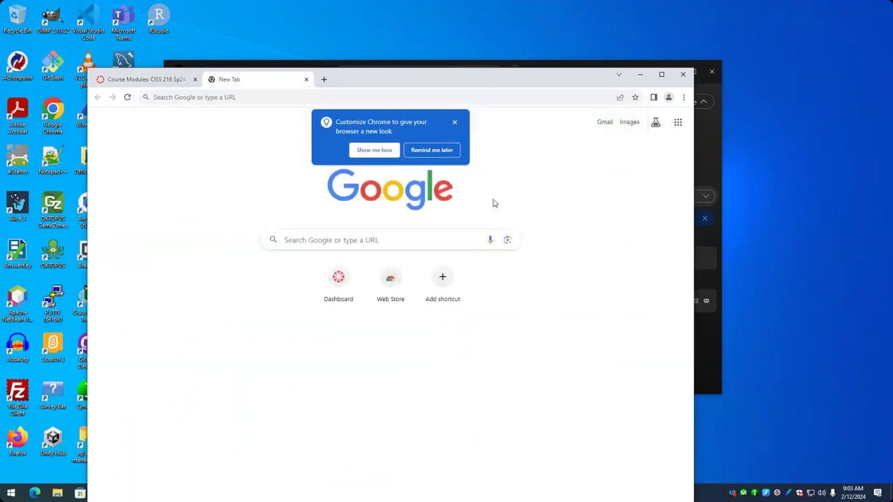
click(454, 122)
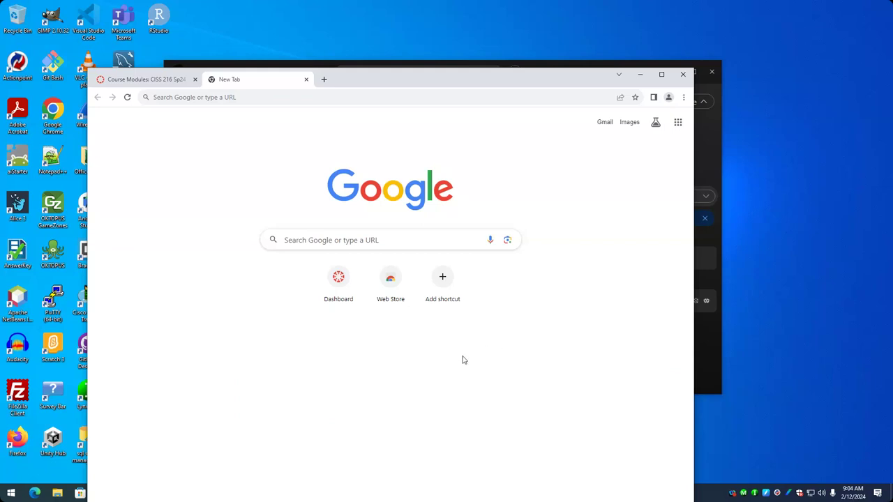
View the Google apps list, search Google for "html", and return to the new tab page.
click(676, 124)
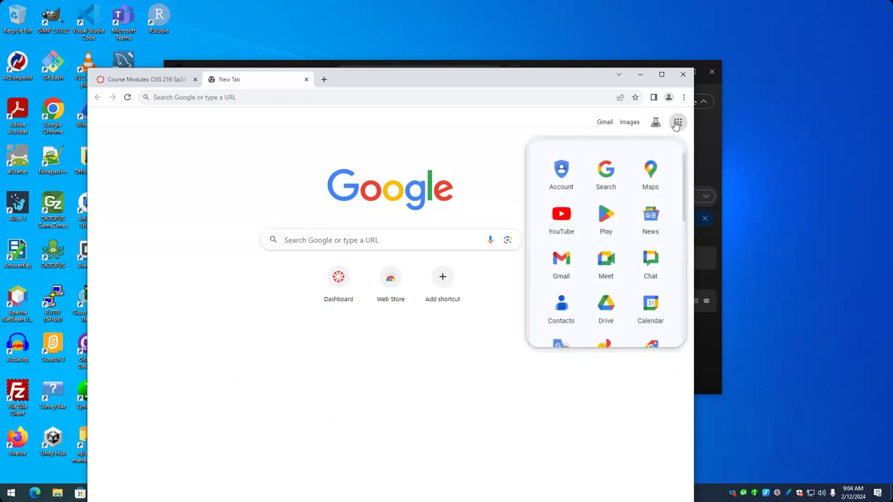
click(676, 124)
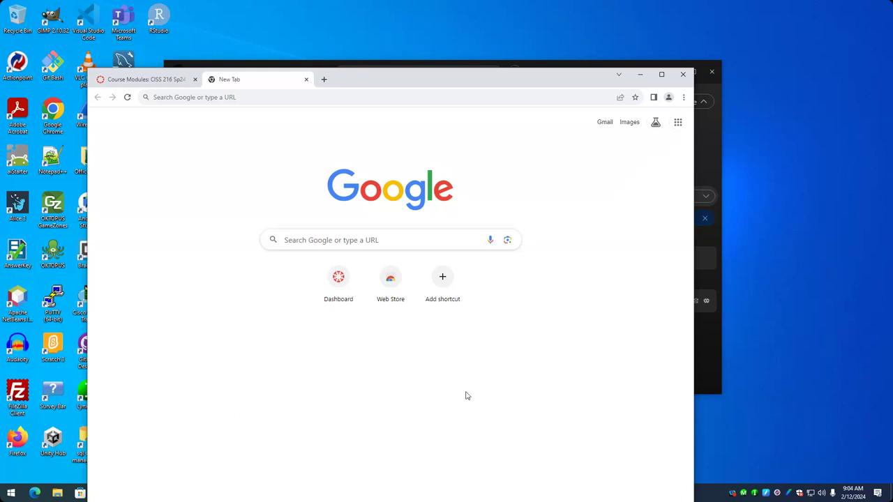
click(363, 240)
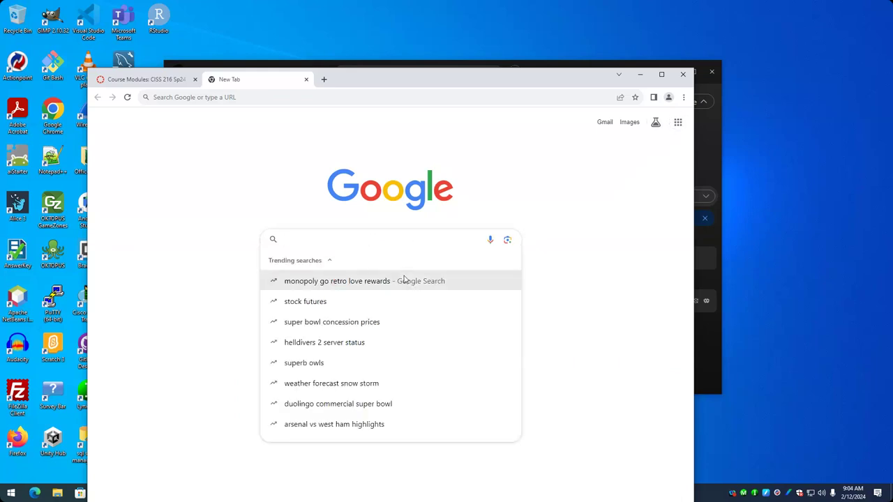
text(html)
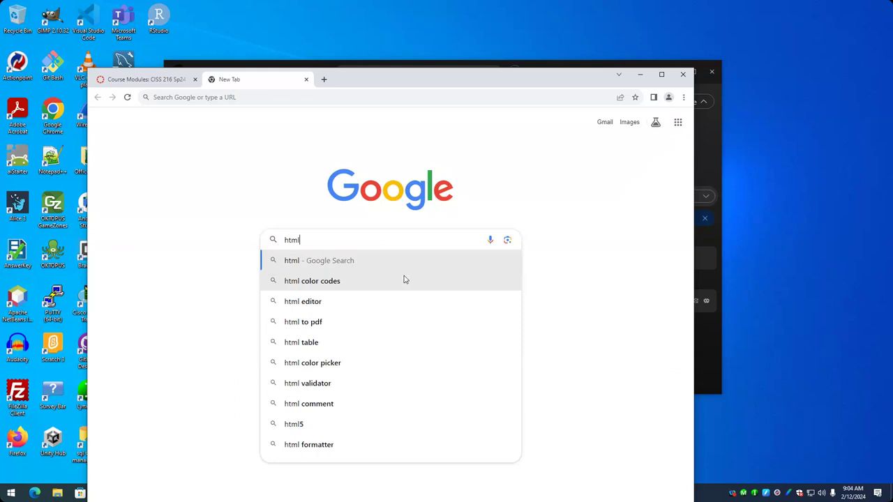
key(Return)
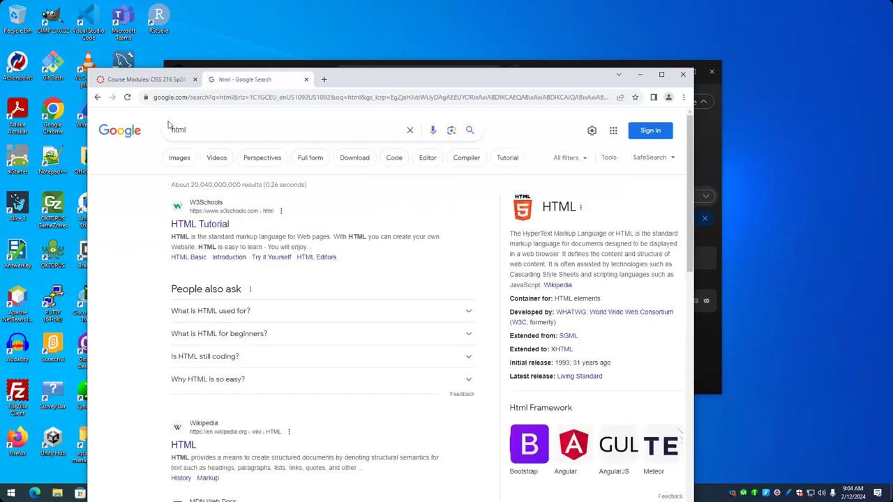
click(98, 97)
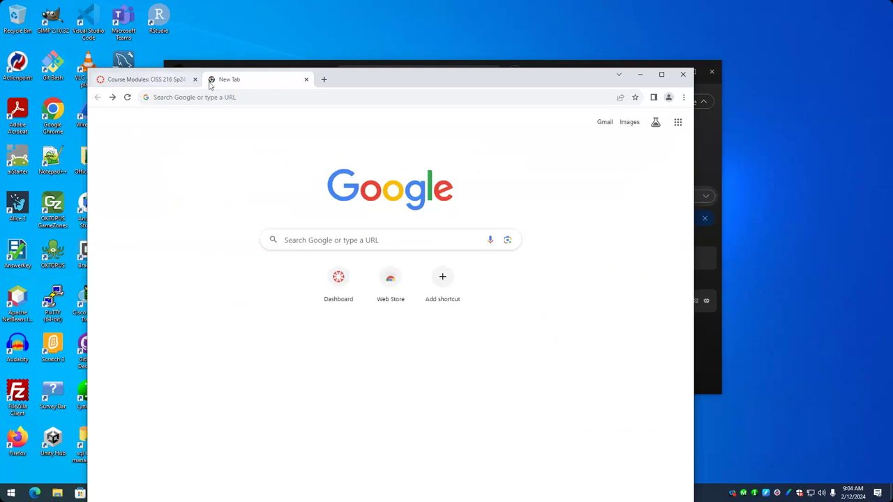
Load the yahoo.com site in the new tab.
click(249, 98)
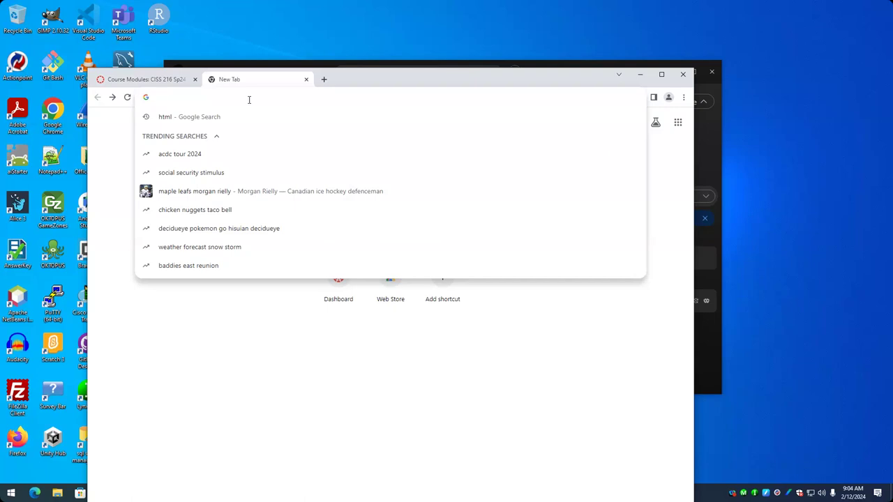
text(yahoo)
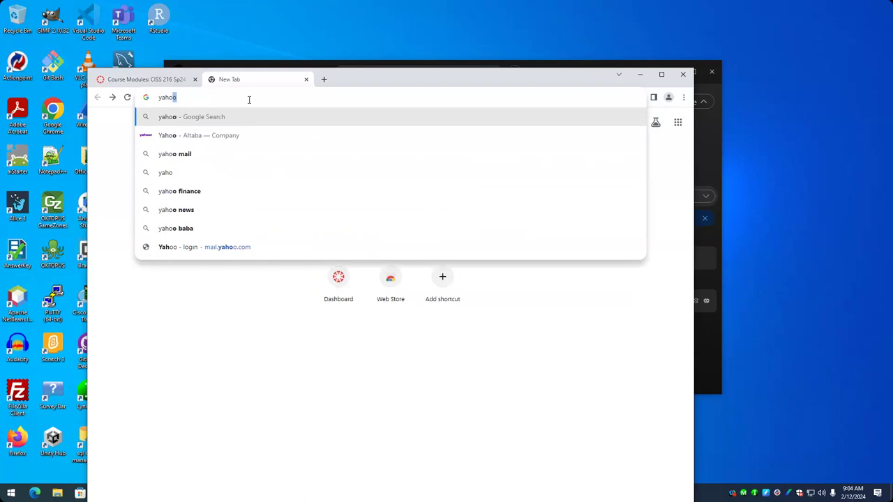
text(.com)
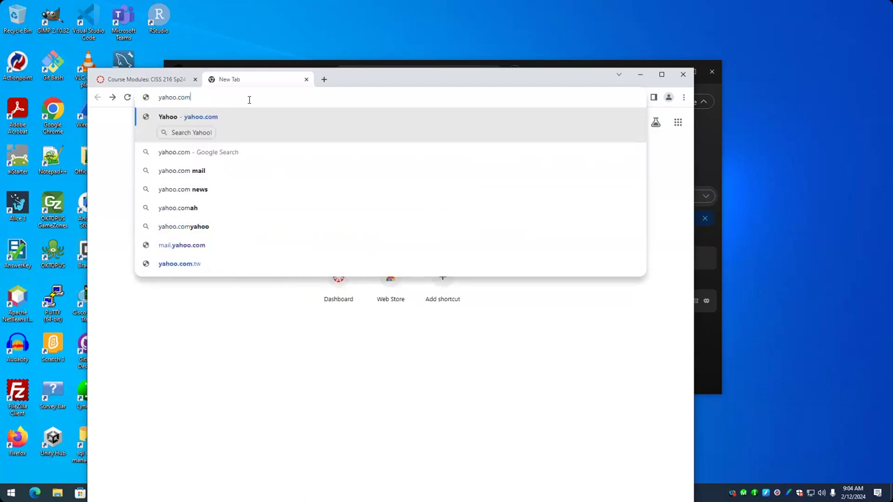
key(Return)
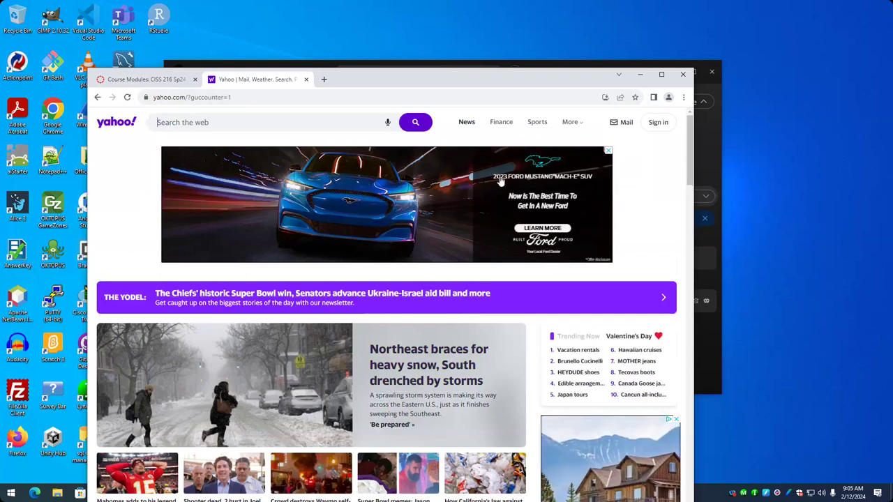
Examine the Yahoo home page, including its search suggestions, advertisements and news stories, ending back at the page's beginning.
scroll(591, 325, down, 3)
scroll(591, 325, up, 3)
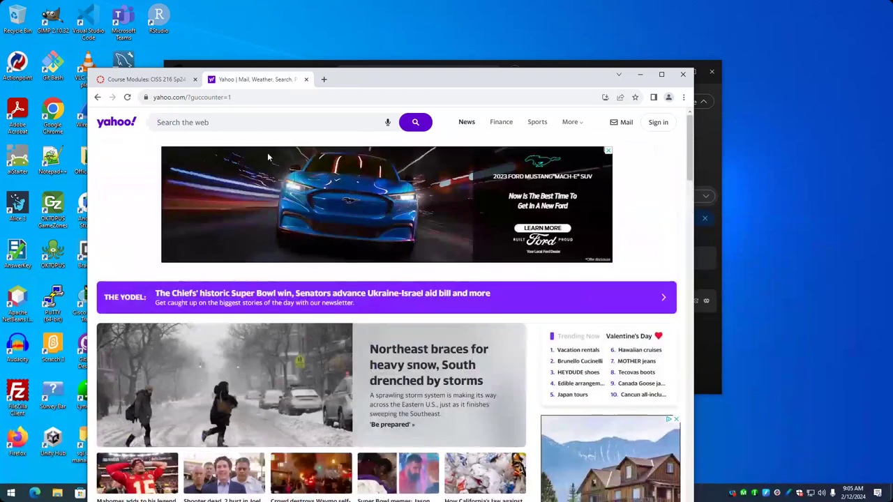
click(202, 123)
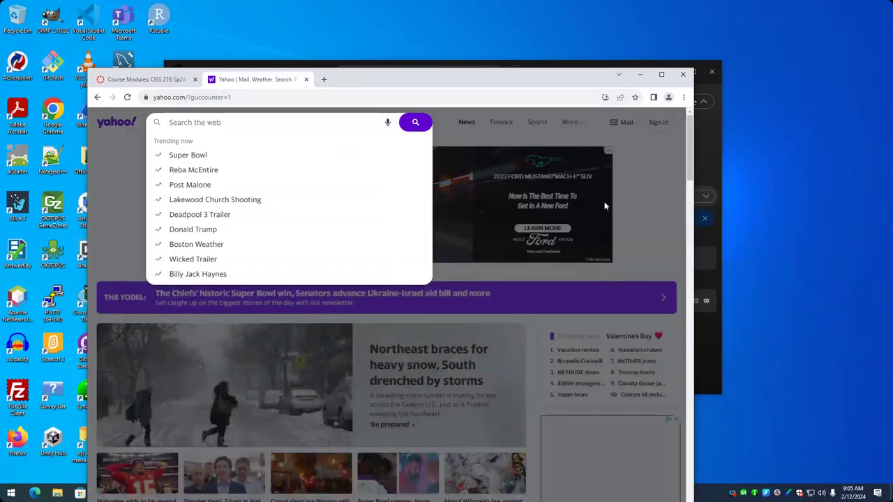
click(624, 199)
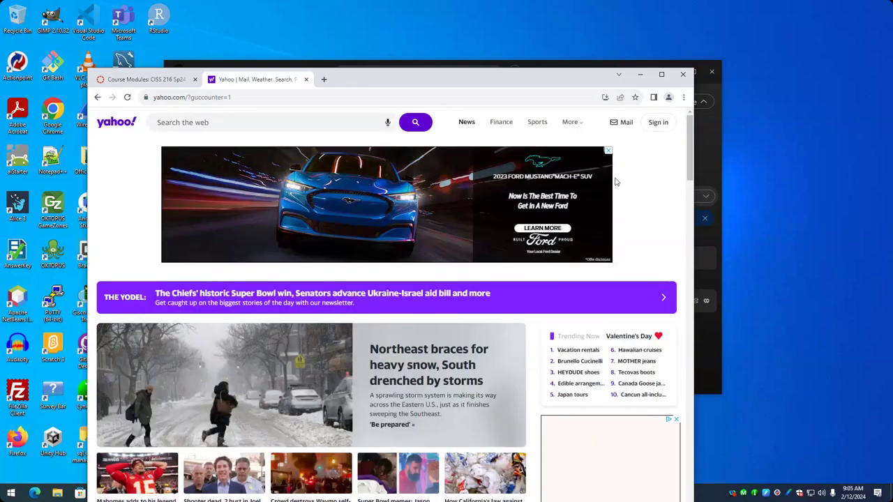
scroll(616, 182, down, 8)
scroll(616, 182, down, 3)
scroll(617, 182, up, 4)
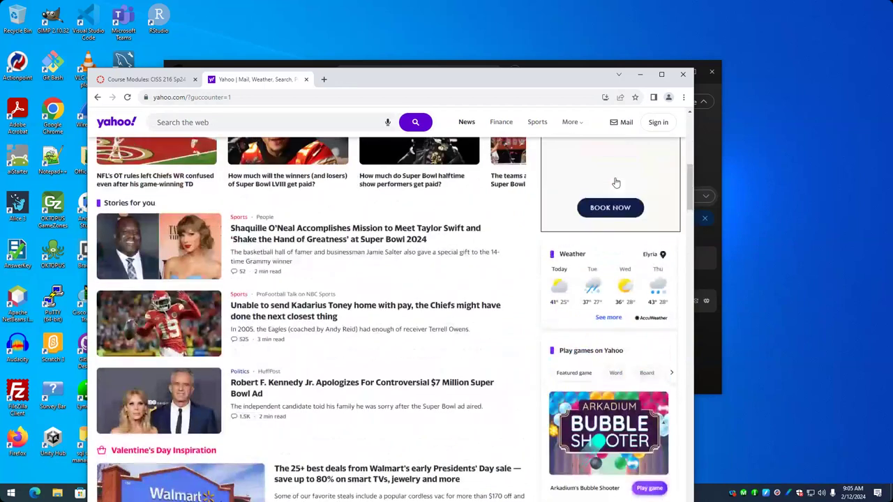
scroll(616, 182, up, 8)
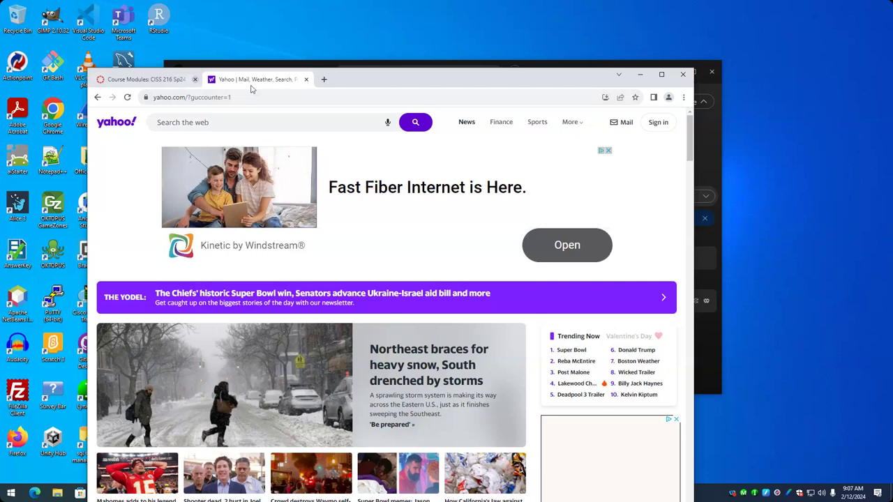
Close the Yahoo tab and move the browser window slightly higher on the desktop.
click(306, 80)
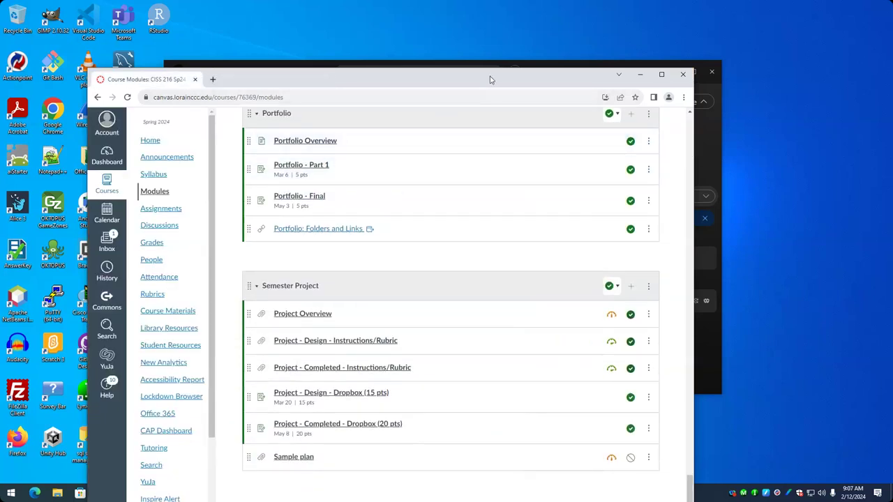
drag(491, 79, 493, 49)
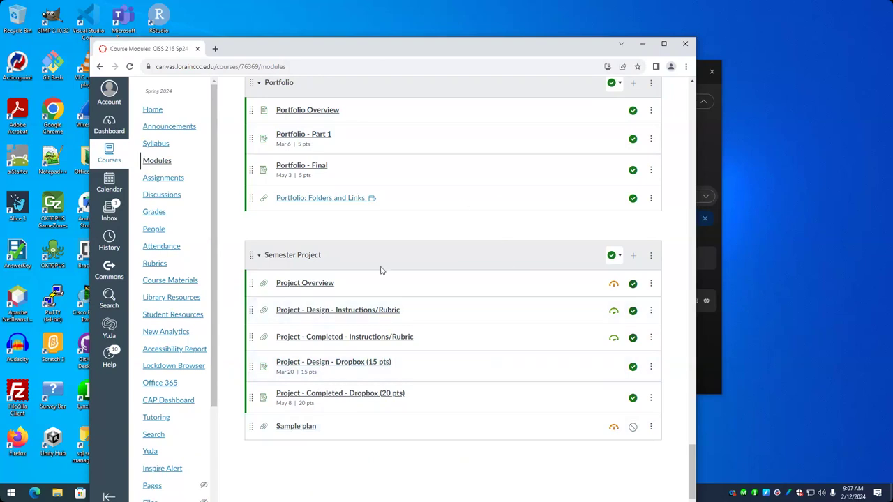
click(58, 475)
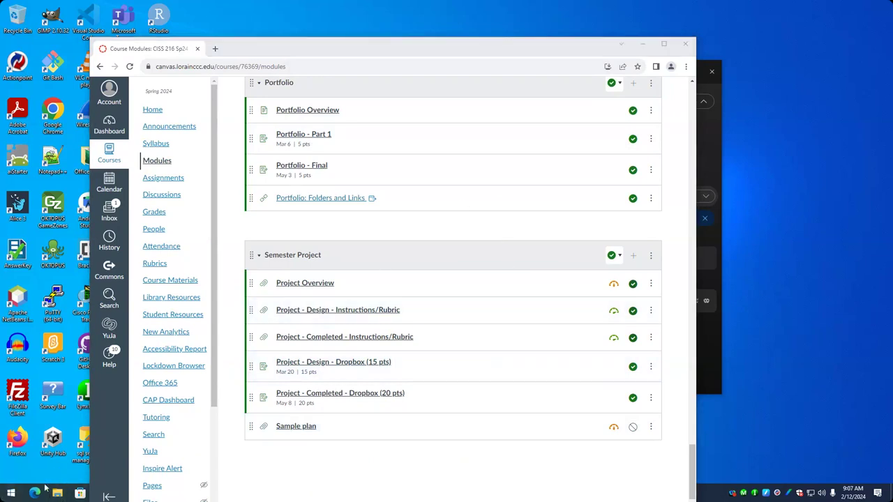
Open Windows Settings and show the Sound page of the System settings.
click(11, 494)
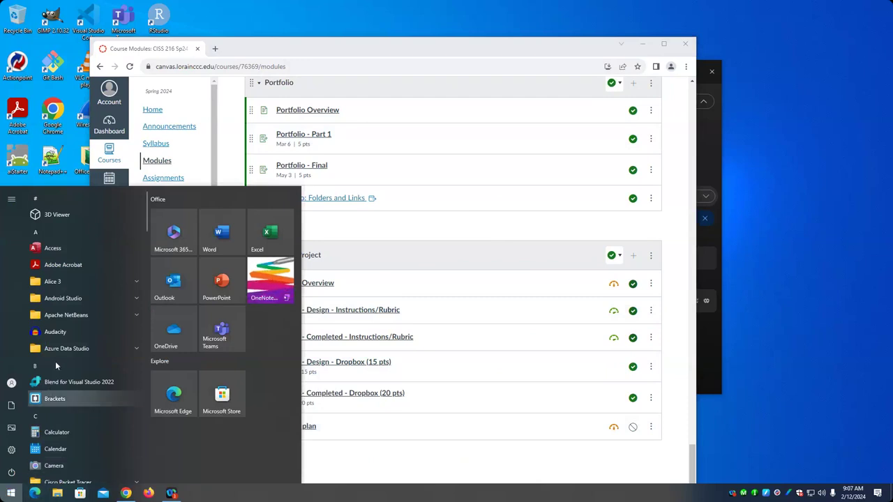
scroll(89, 398, down, 4)
scroll(90, 400, down, 5)
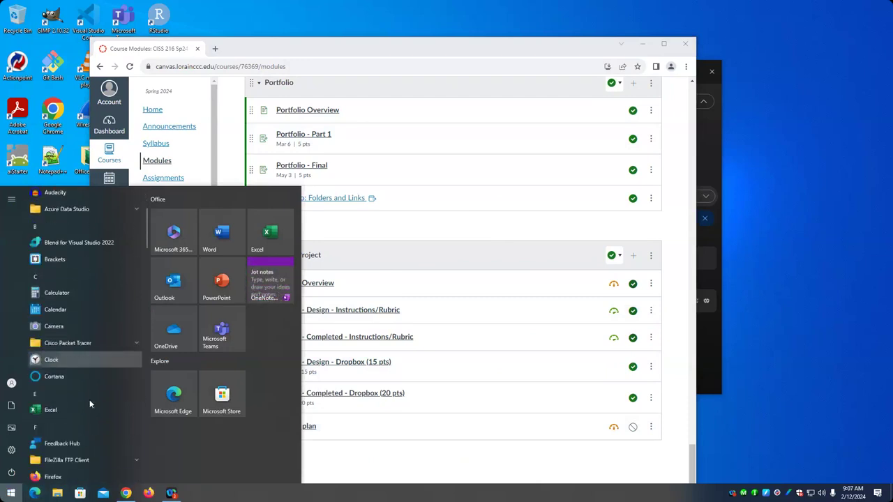
scroll(89, 400, down, 10)
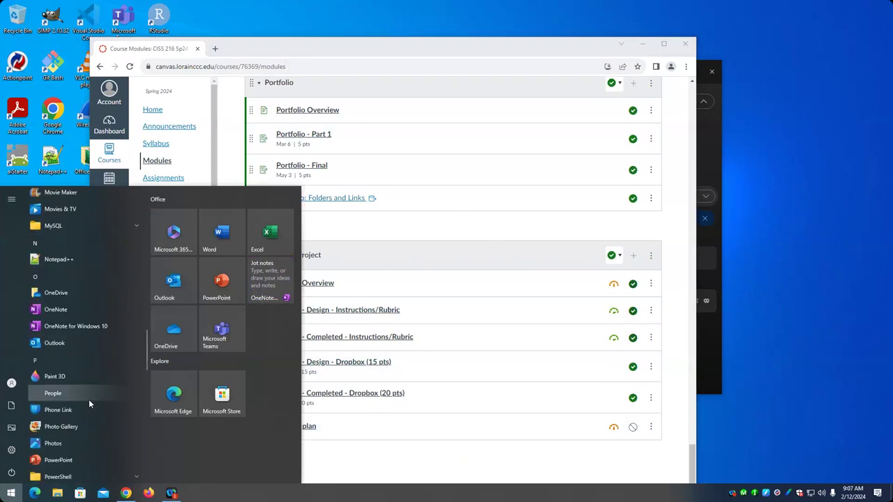
scroll(88, 402, down, 10)
scroll(89, 401, up, 5)
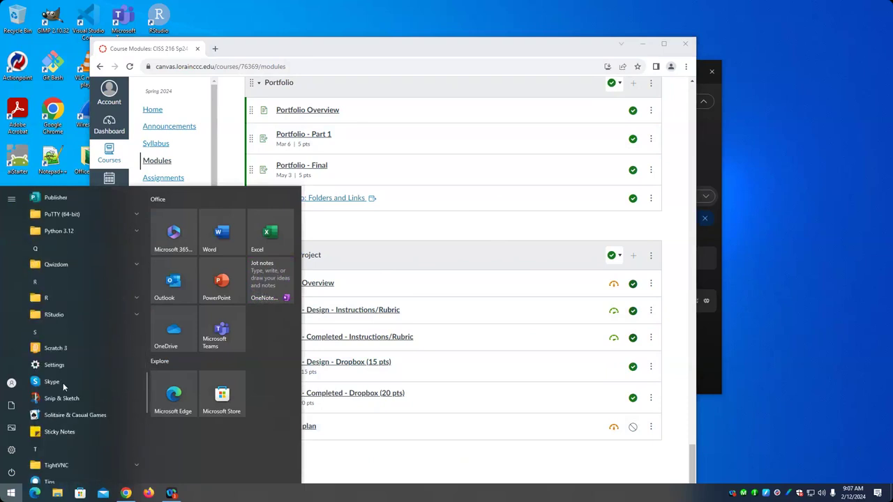
click(54, 366)
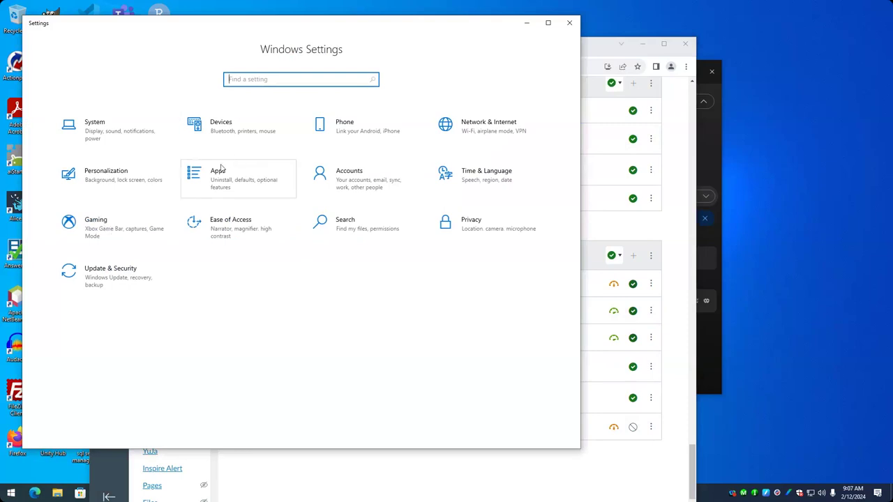
click(108, 133)
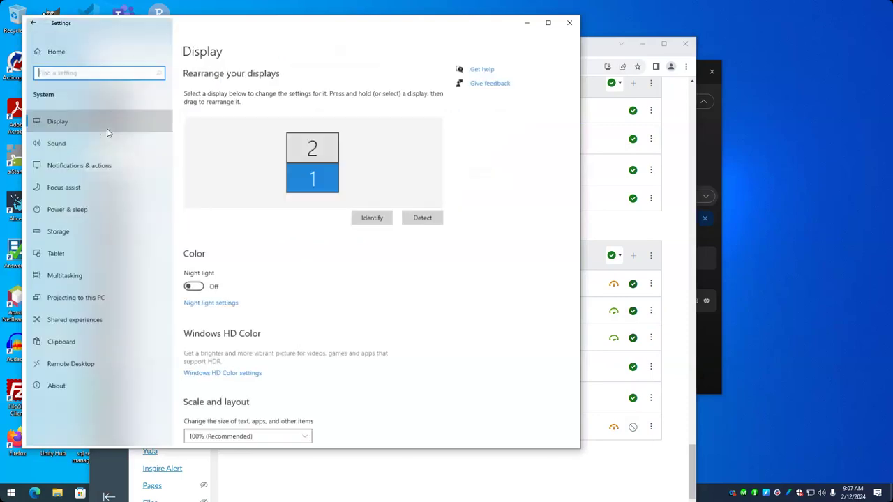
click(58, 144)
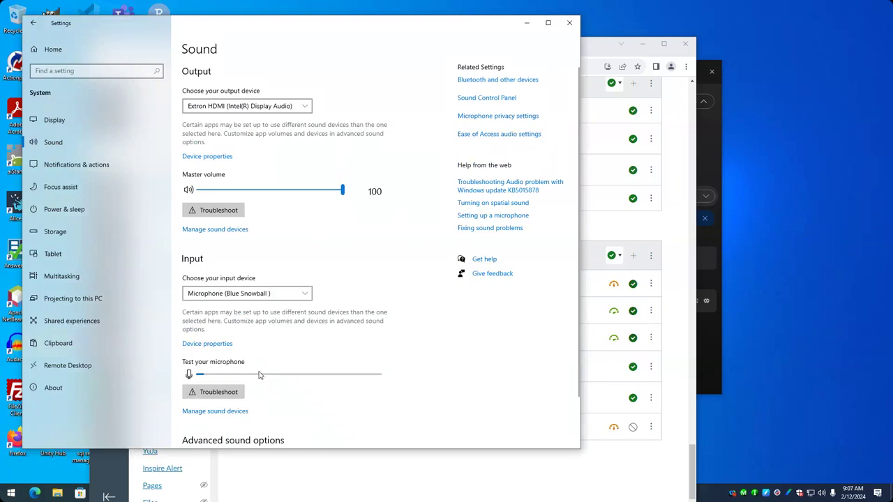
View the Blue Snowball microphone's options among the managed sound devices and return to the Sound page.
click(233, 414)
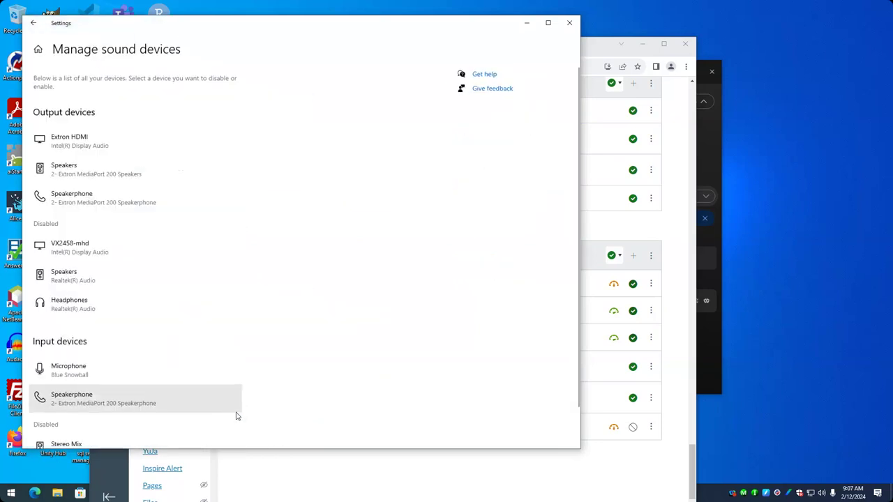
click(100, 375)
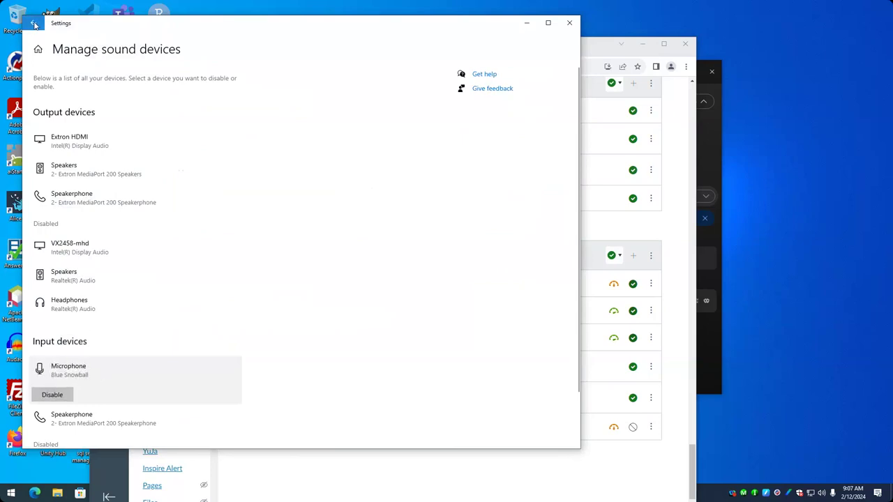
key(alt+Left)
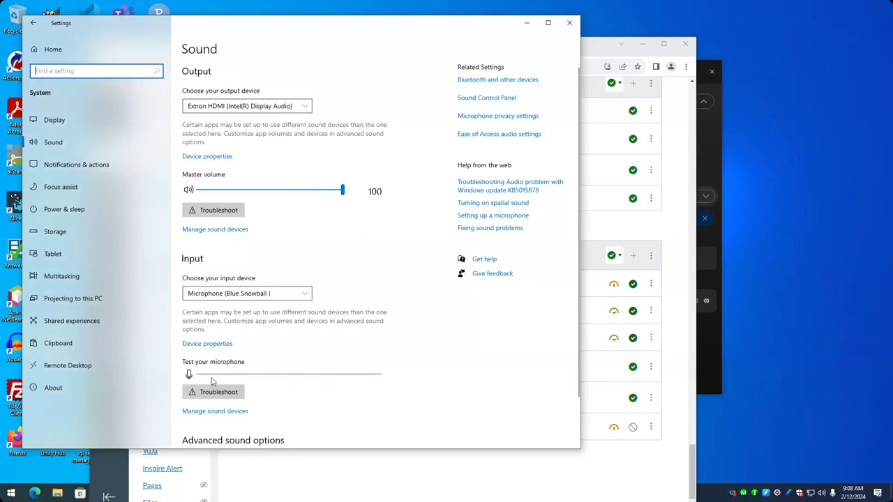
Launch the troubleshooter for the microphone input, read through its help options and close the Get Help window.
click(189, 374)
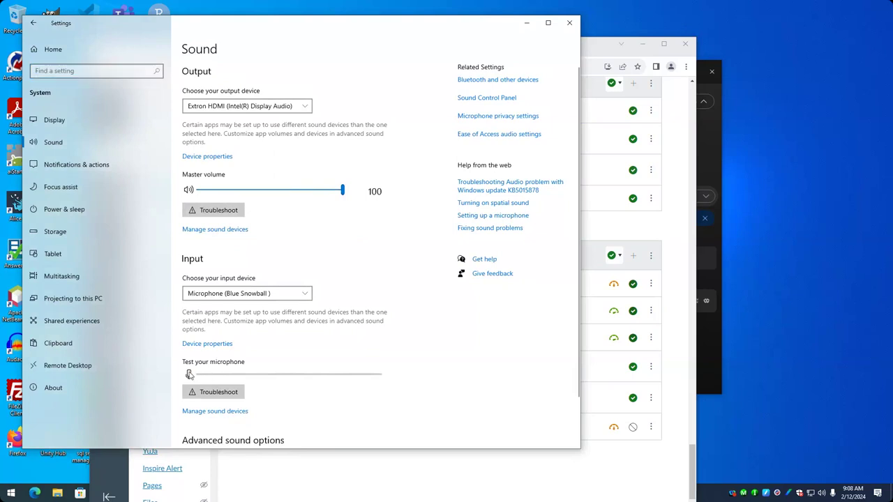
click(220, 394)
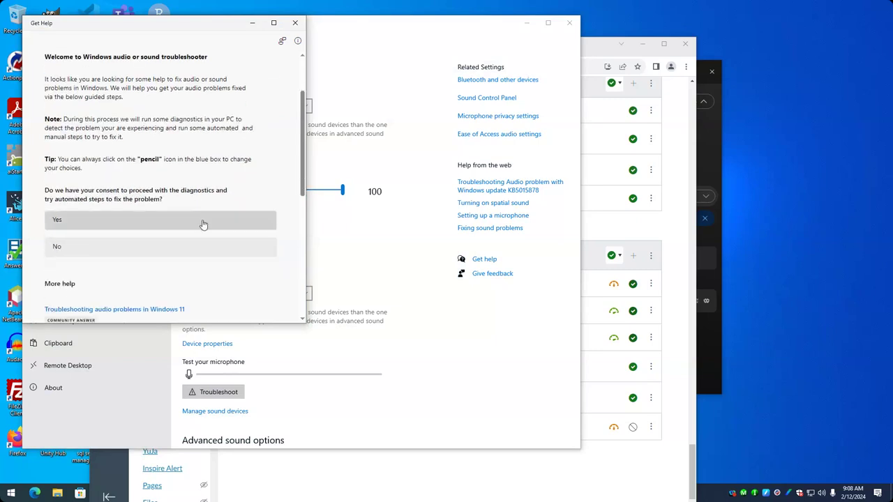
scroll(206, 224, down, 3)
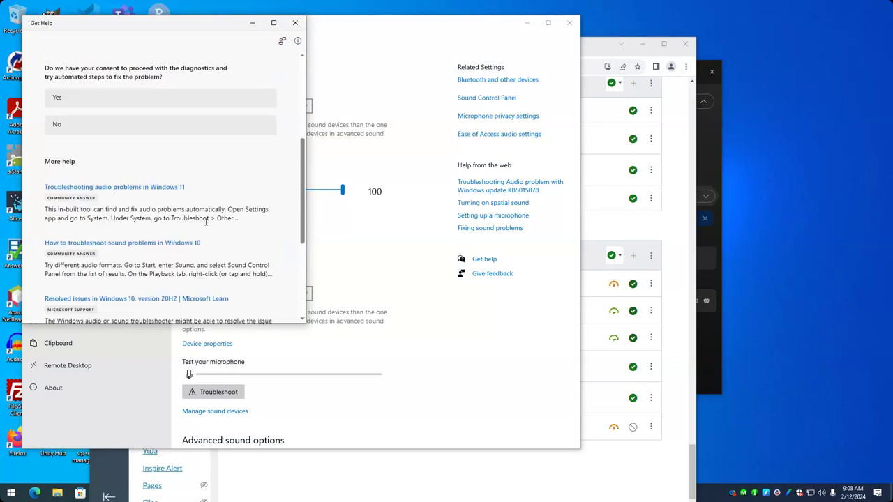
scroll(206, 223, down, 1)
scroll(206, 223, up, 2)
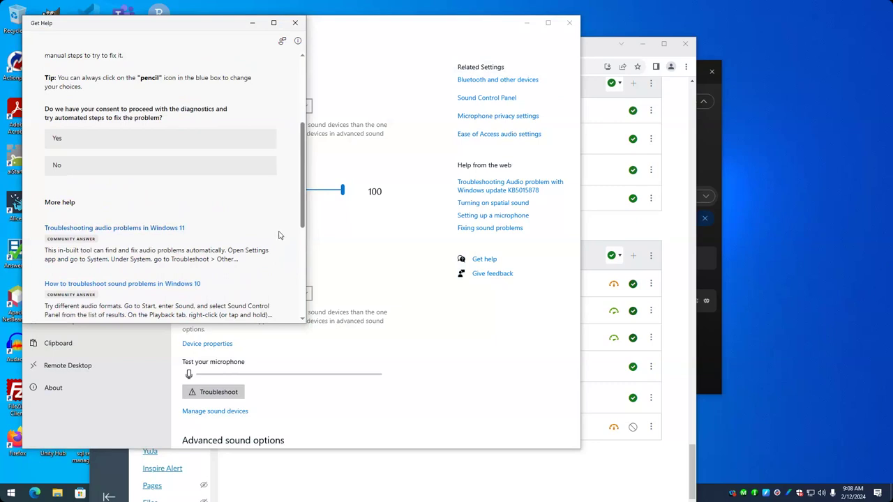
drag(188, 27, 149, 147)
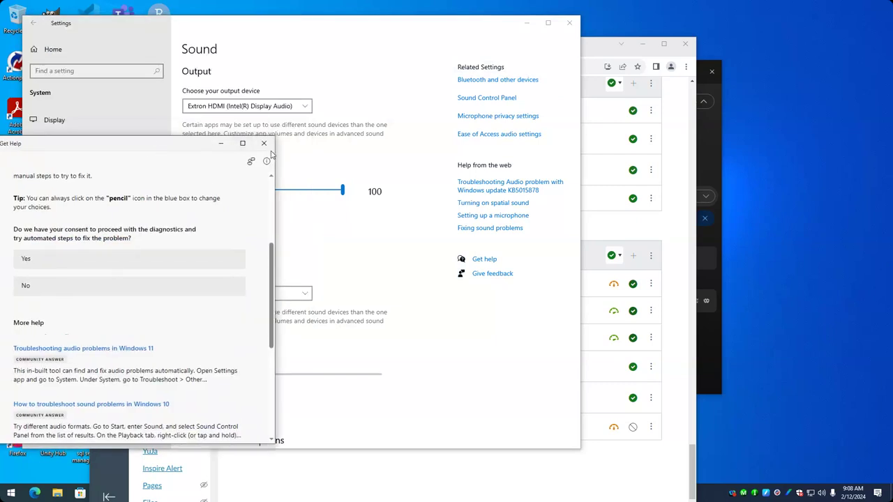
click(255, 144)
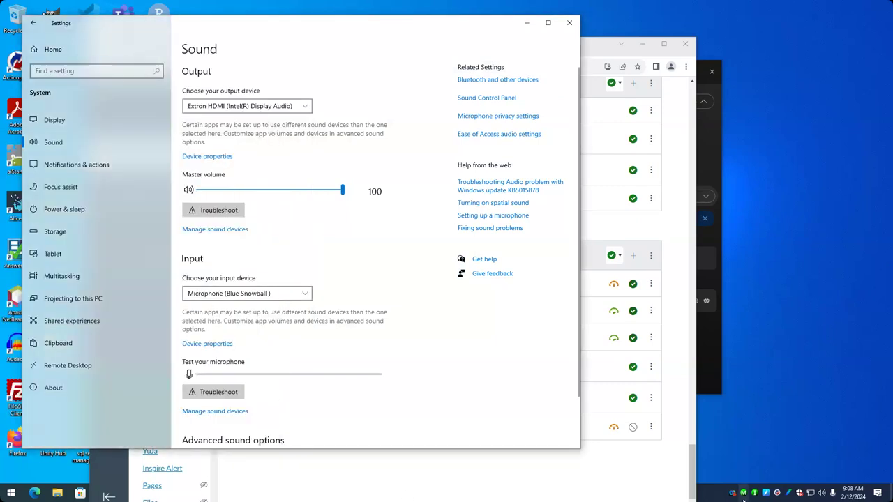
Bring the Webex window in front of the Settings and browser windows.
click(696, 480)
click(707, 383)
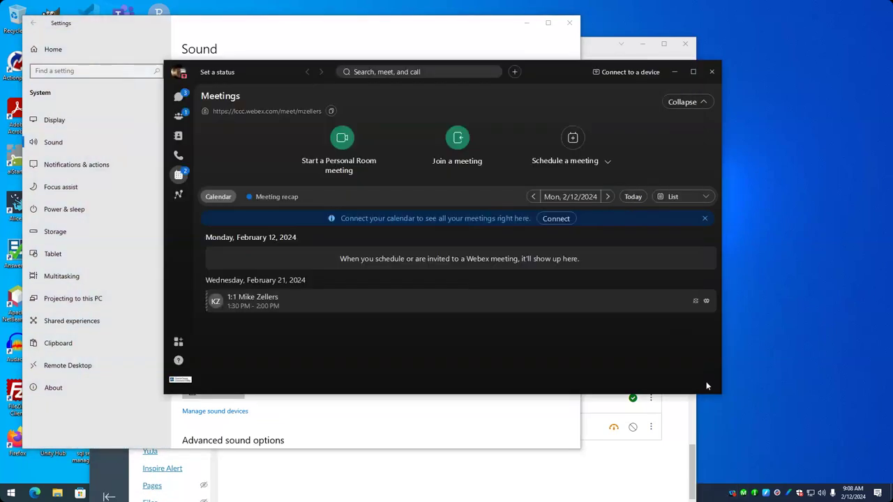